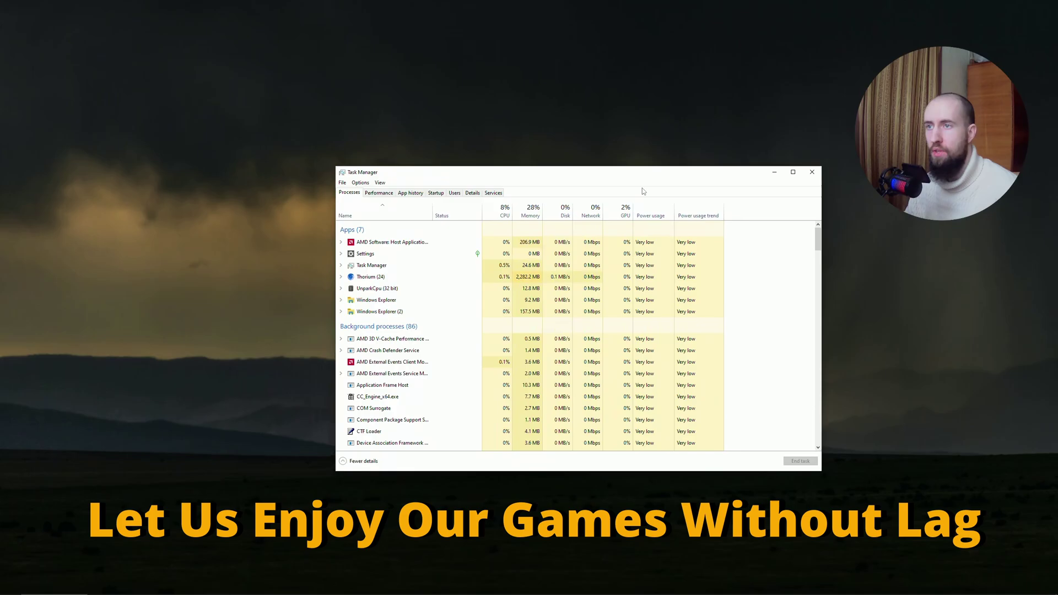
Narrow the Task Manager window and move it down and to the right
left_click_drag(822, 236, 730, 236)
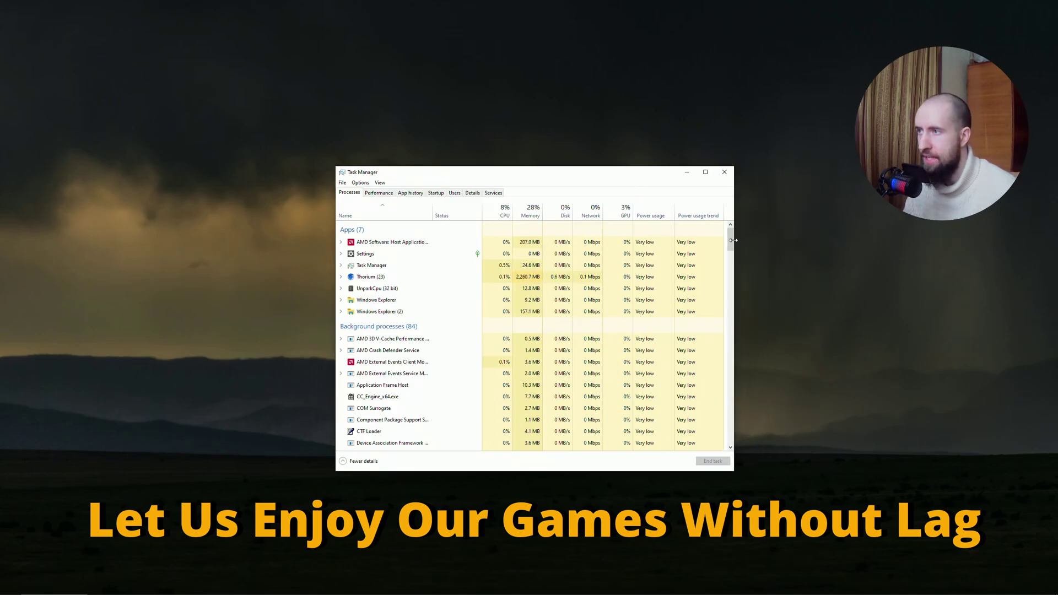
left_click_drag(653, 173, 708, 185)
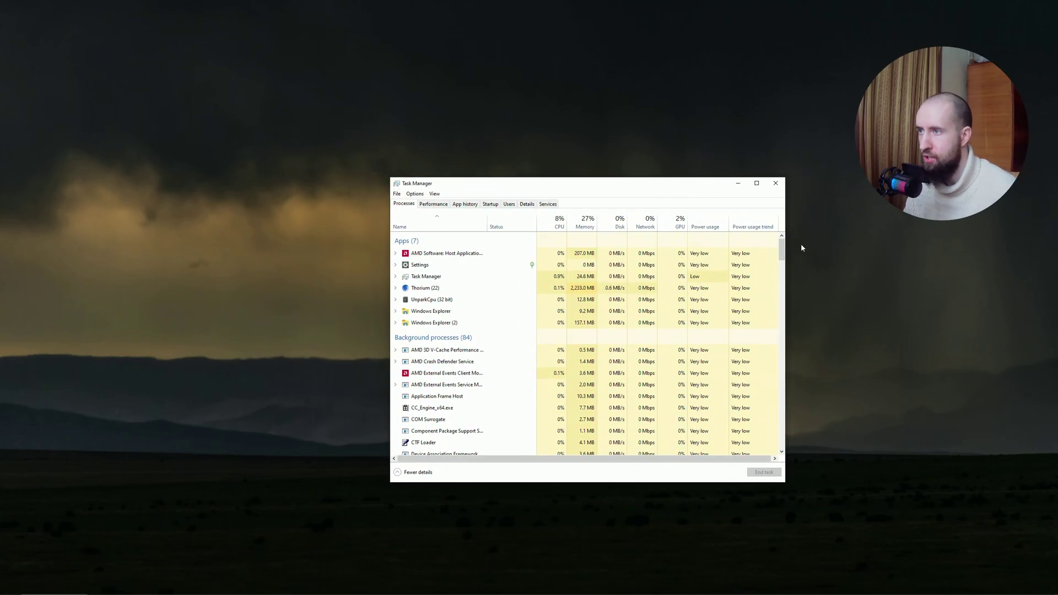
left_click_drag(790, 257, 791, 258)
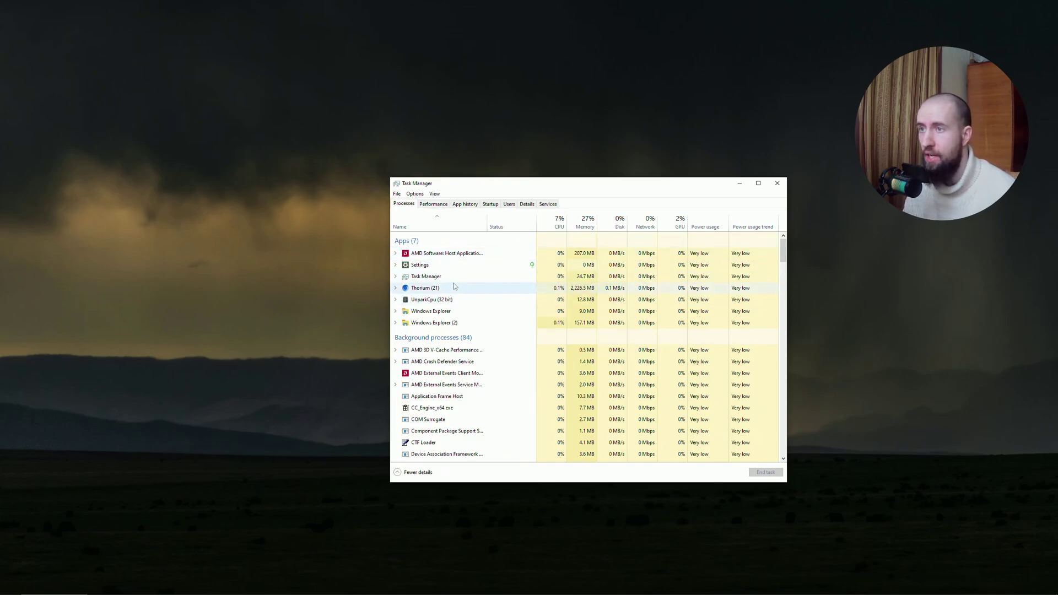
Scroll the Processes list down to the Microsoft Edge background process rows
scroll(495, 319, "down", 3)
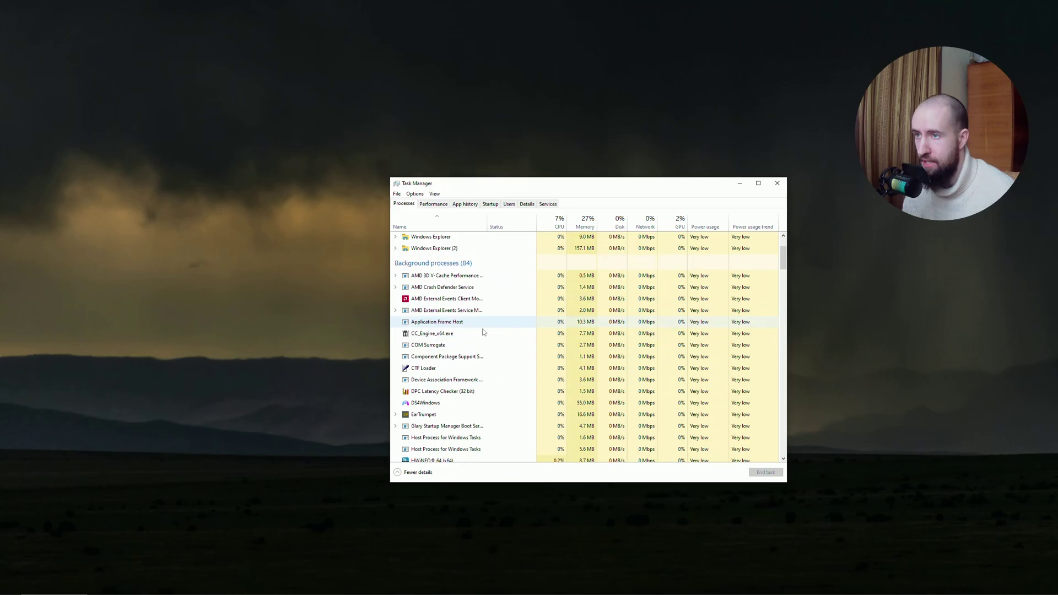
scroll(502, 332, "down", 1)
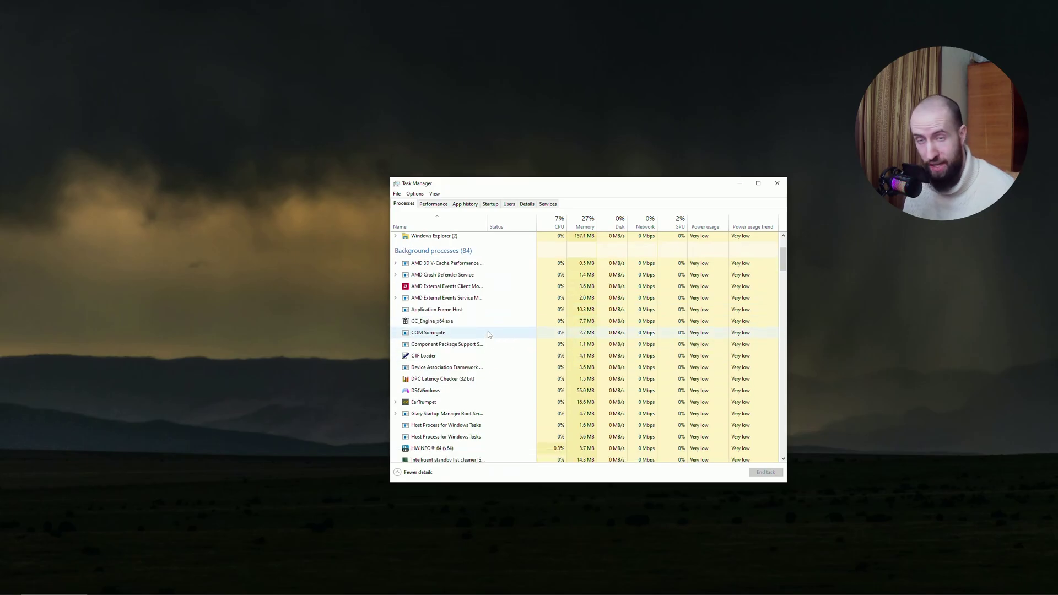
scroll(488, 347, "down", 1)
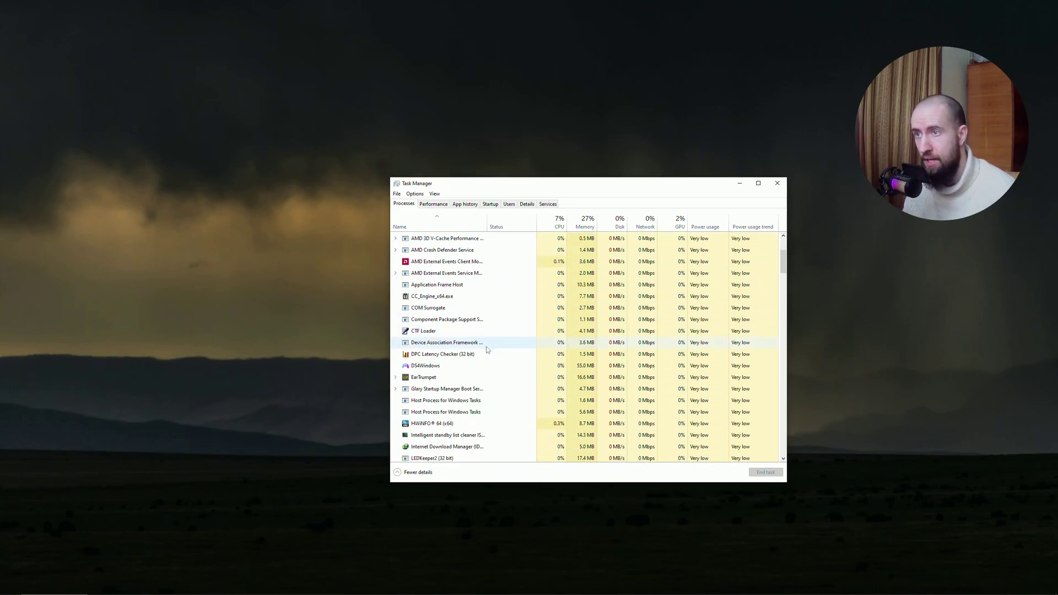
scroll(489, 349, "down", 1)
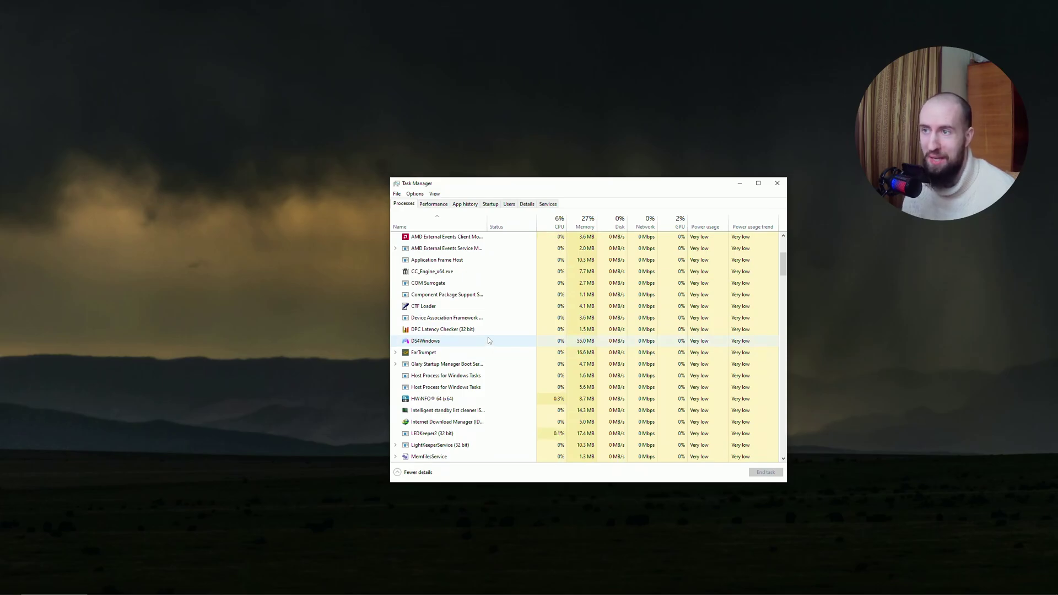
scroll(518, 361, "down", 3)
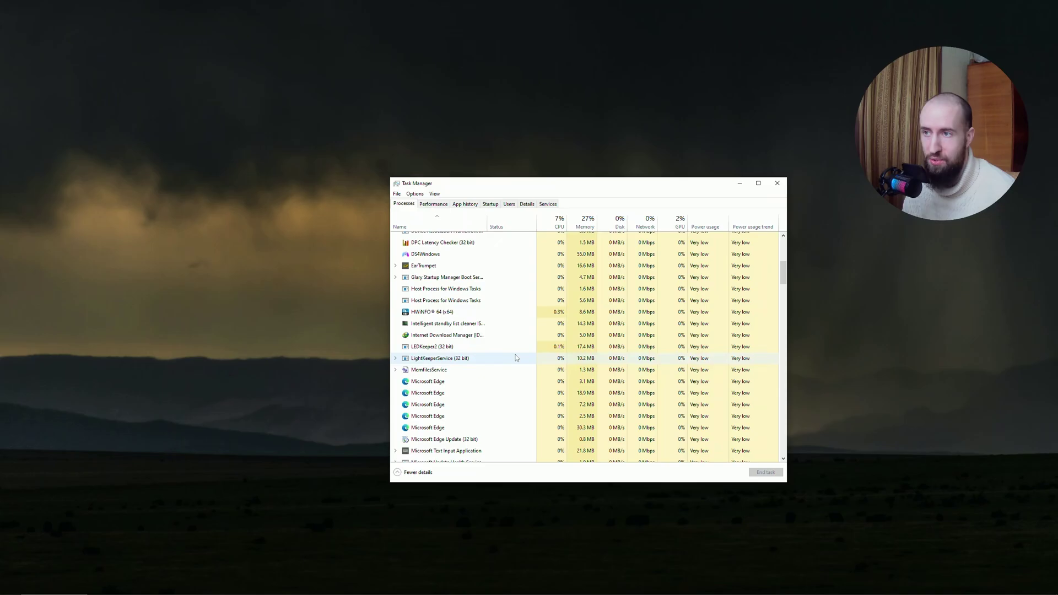
scroll(516, 358, "down", 2)
scroll(526, 361, "down", 1)
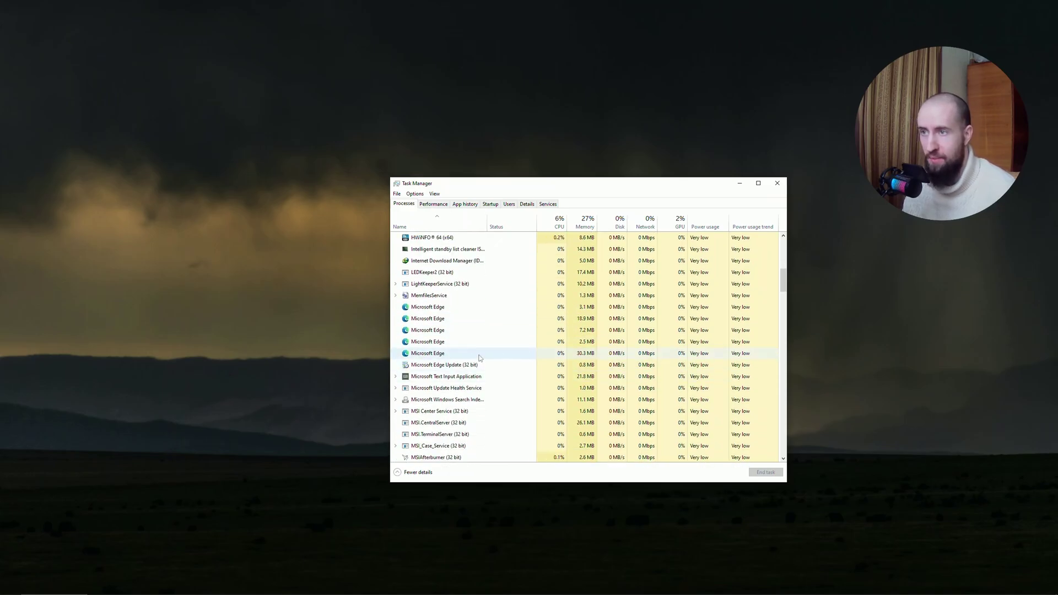
End Microsoft Edge Update (32 bit) and the 18.9 MB and 7.2 MB Edge processes
left_click(484, 364)
left_click(765, 474)
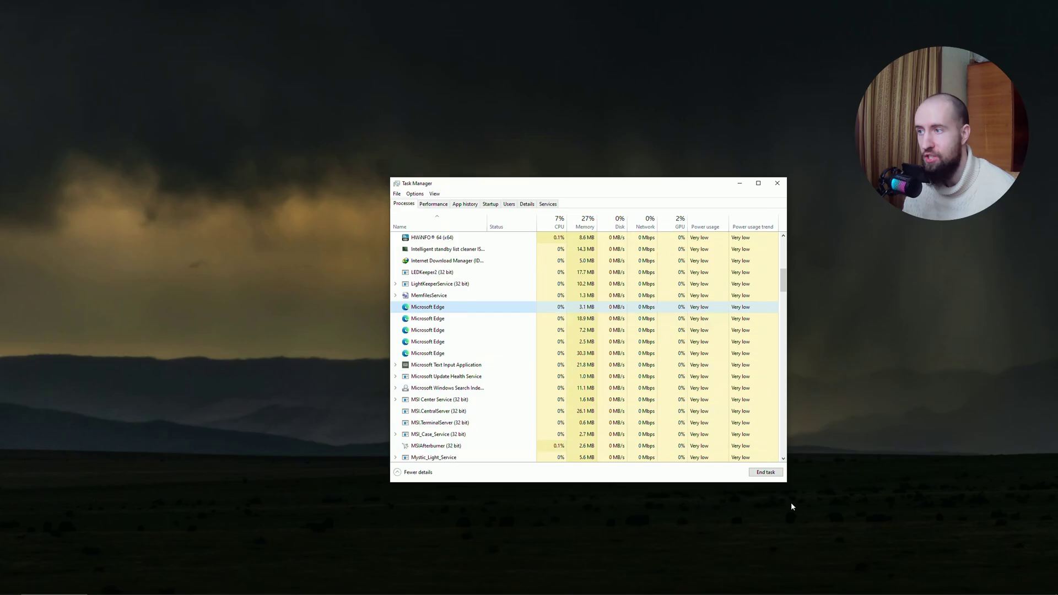
left_click(483, 310)
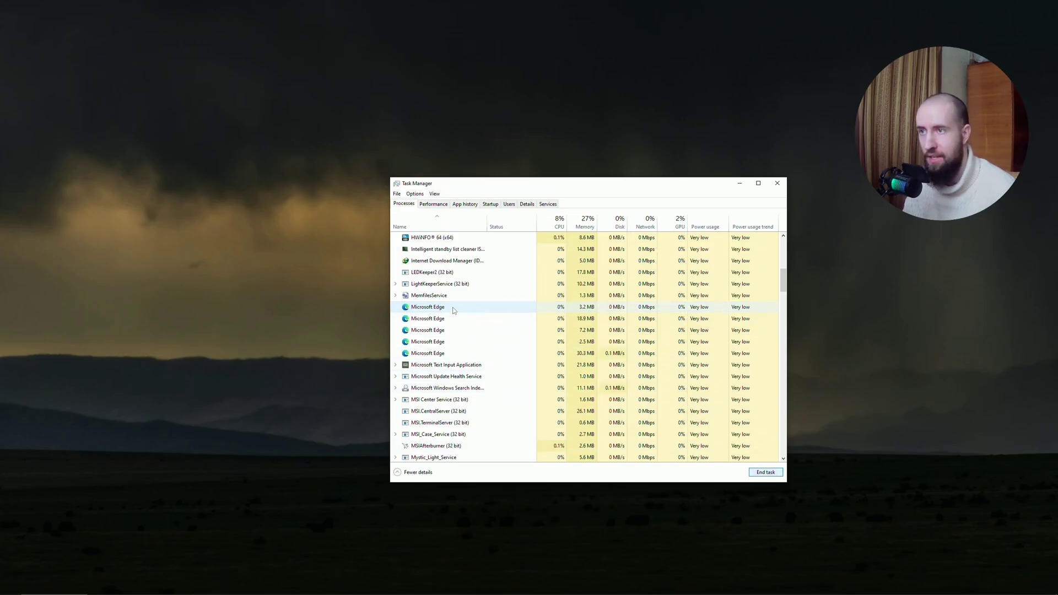
left_click(483, 319)
left_click(758, 472)
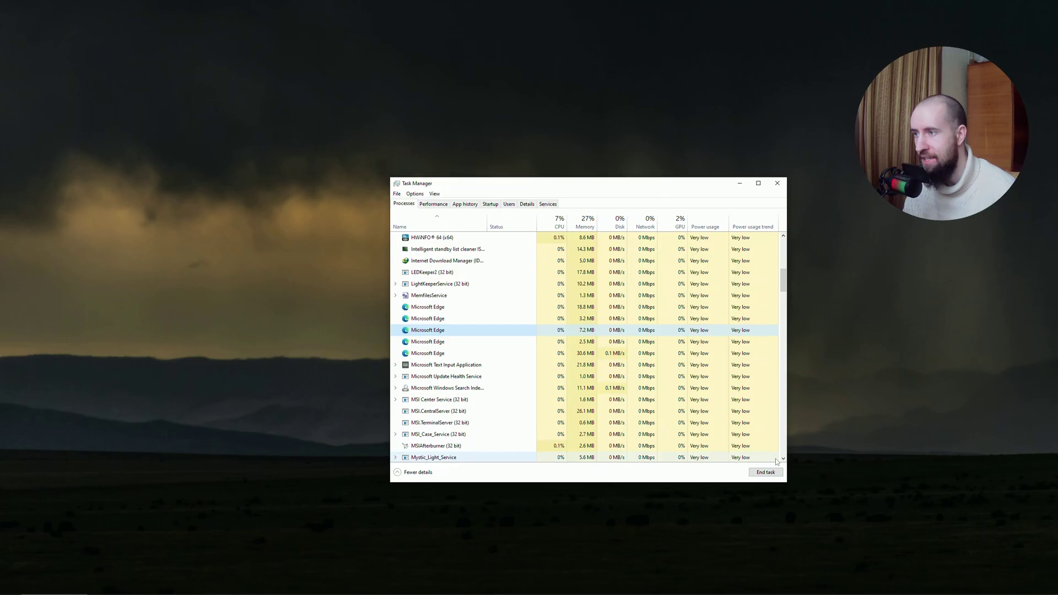
left_click(763, 473)
End the 2.5 MB, 18.8 MB, 5.5 MB and 3.0 MB Edge processes, then select the remaining ones
left_click(474, 344)
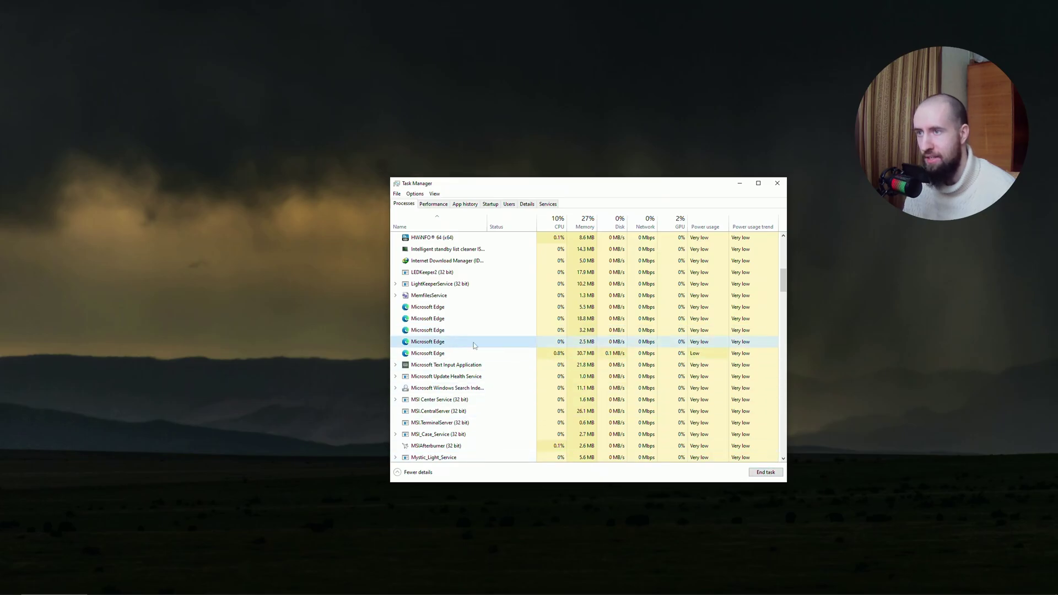
left_click(759, 472)
left_click(498, 319)
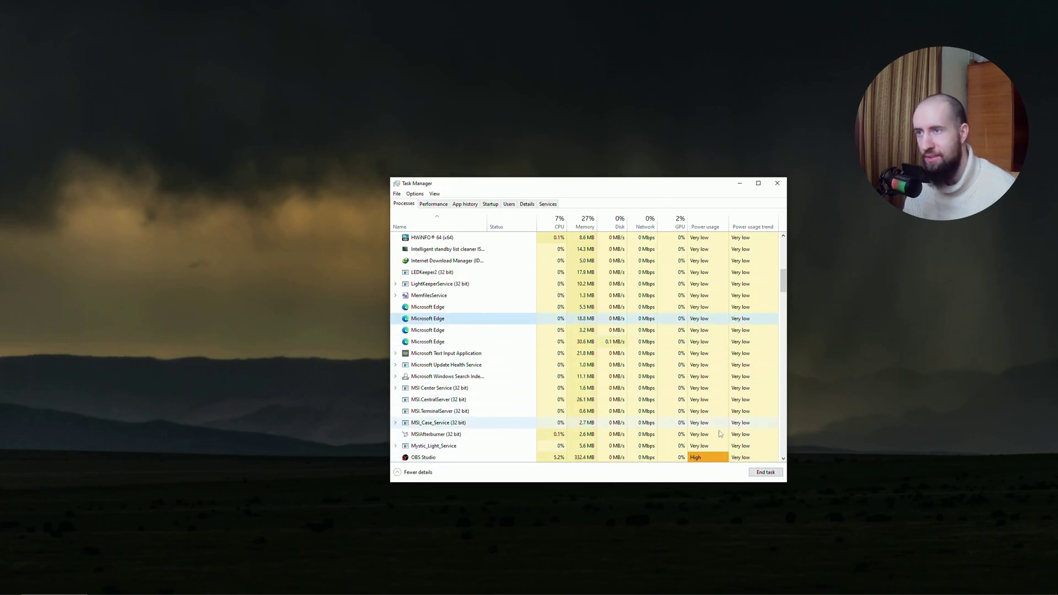
left_click(765, 473)
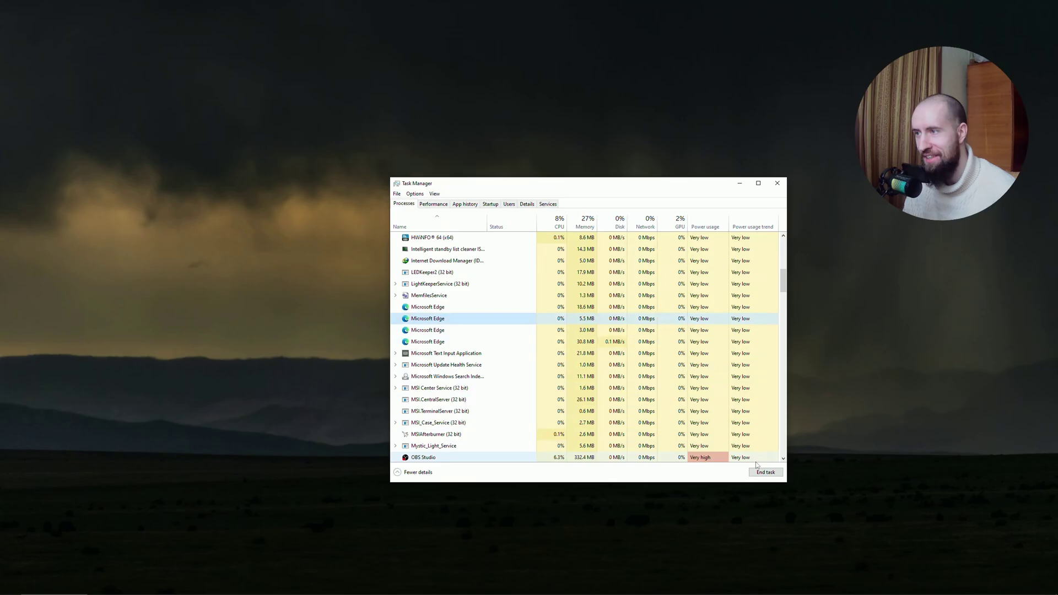
left_click(765, 473)
left_click(471, 309)
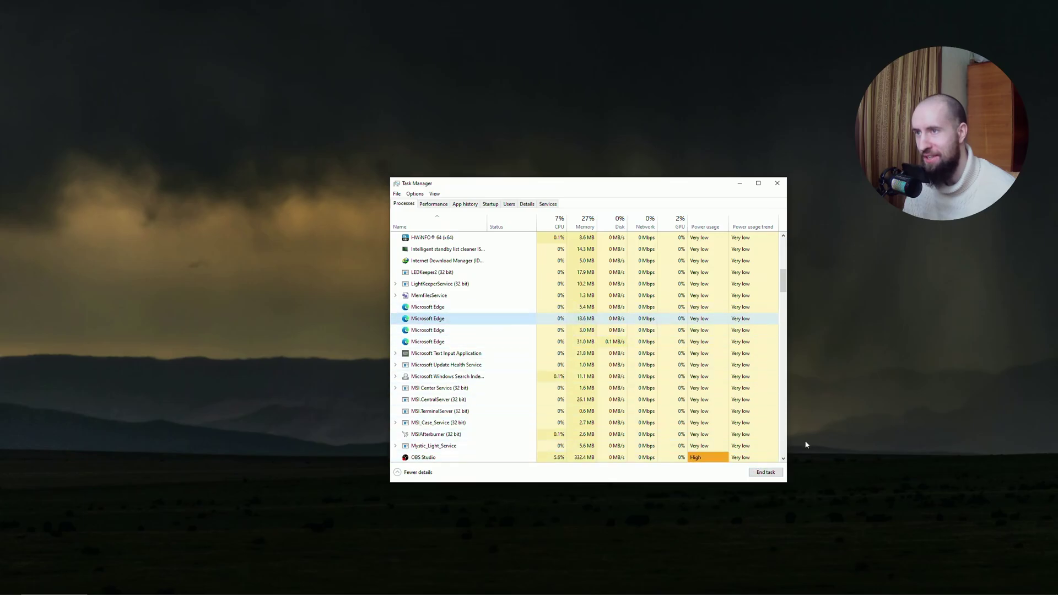
left_click(518, 333)
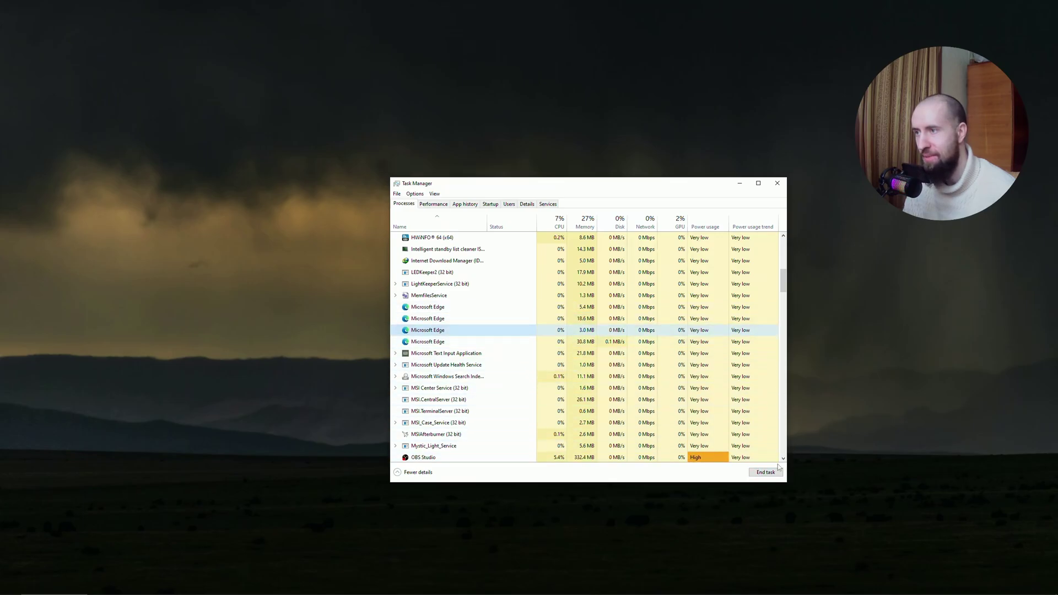
left_click(779, 469)
left_click(504, 329)
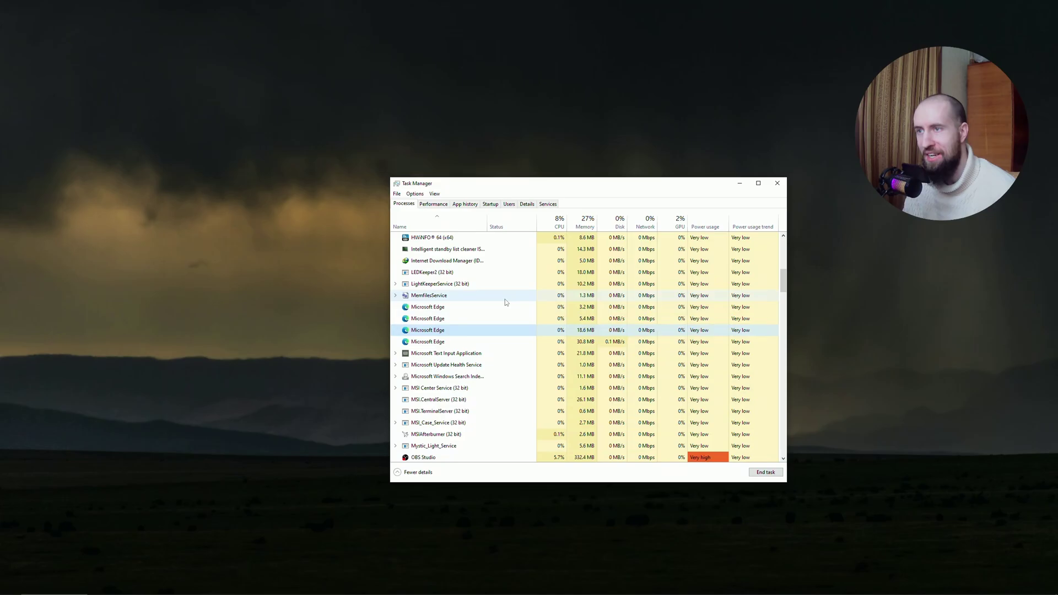
left_click(504, 308)
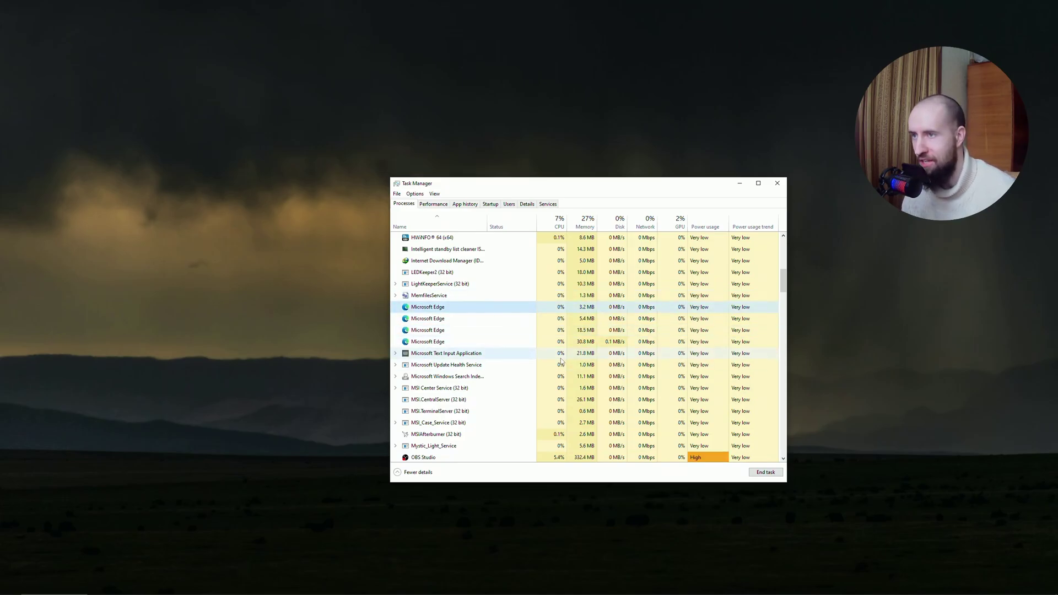
Scroll up and down through Task Manager's remaining background processes to review them
scroll(517, 349, "down", 3)
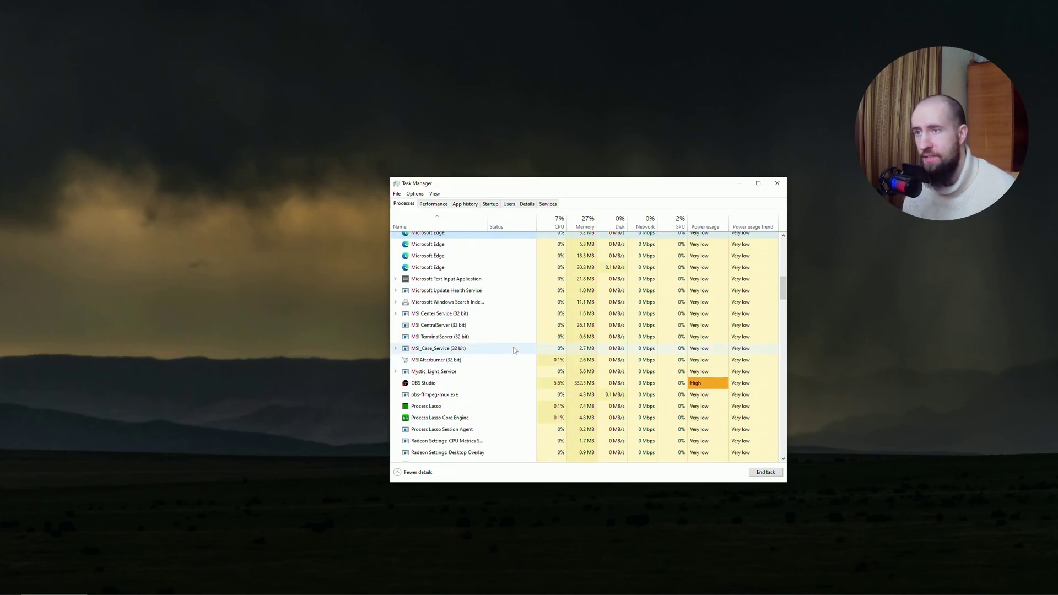
scroll(515, 350, "up", 2)
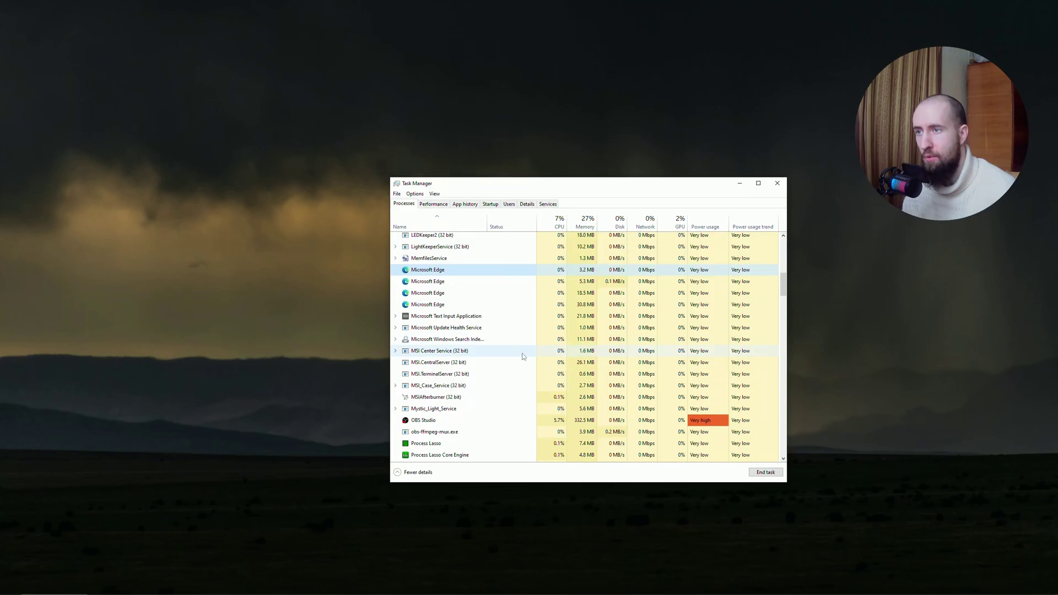
scroll(501, 391, "down", 4)
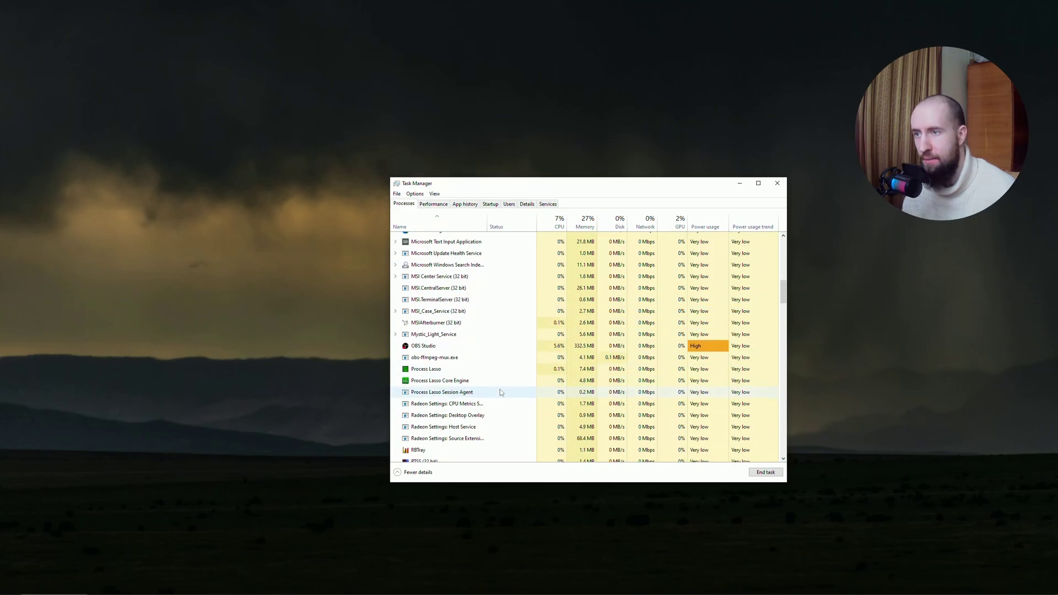
scroll(514, 368, "down", 3)
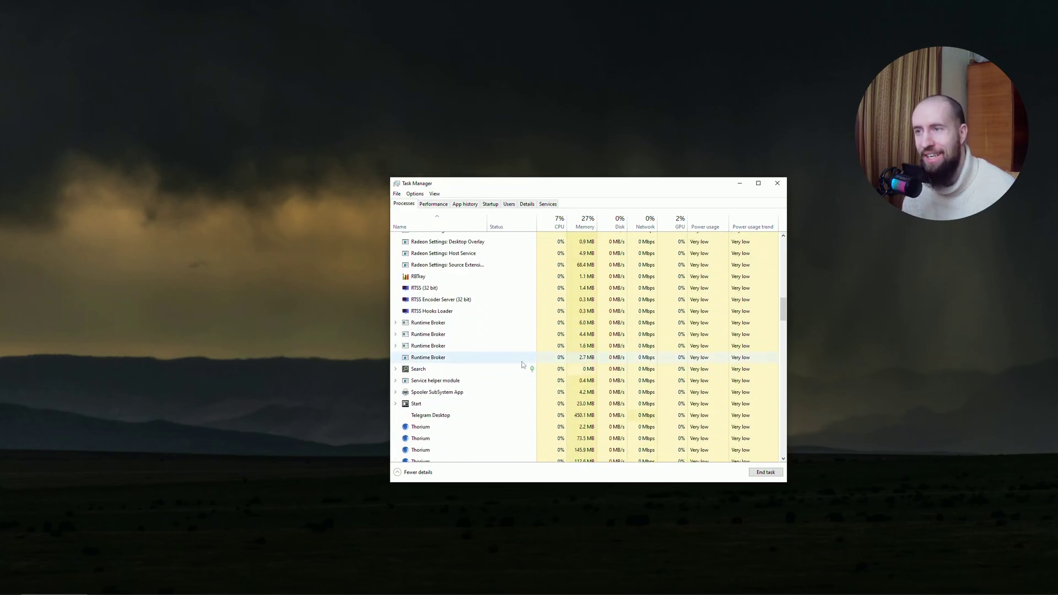
scroll(523, 362, "up", 2)
scroll(522, 362, "down", 2)
scroll(524, 357, "down", 2)
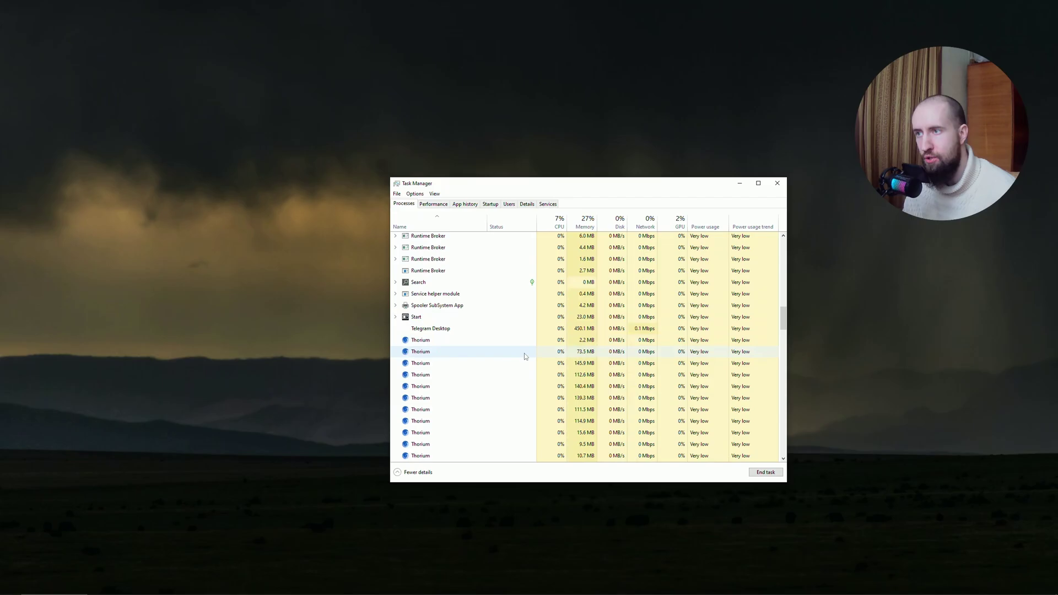
scroll(525, 356, "down", 5)
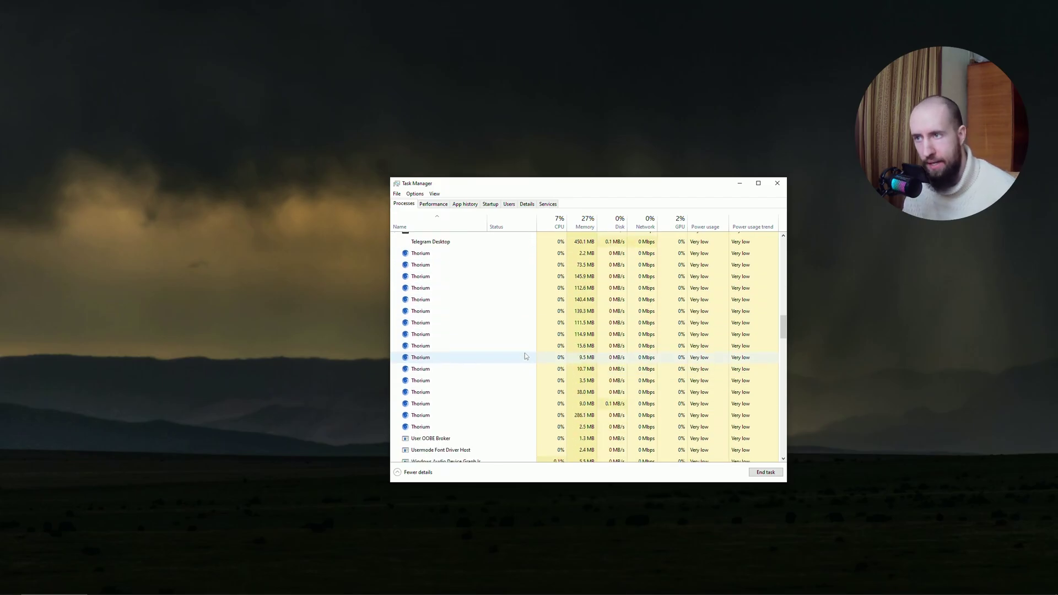
scroll(526, 357, "up", 9)
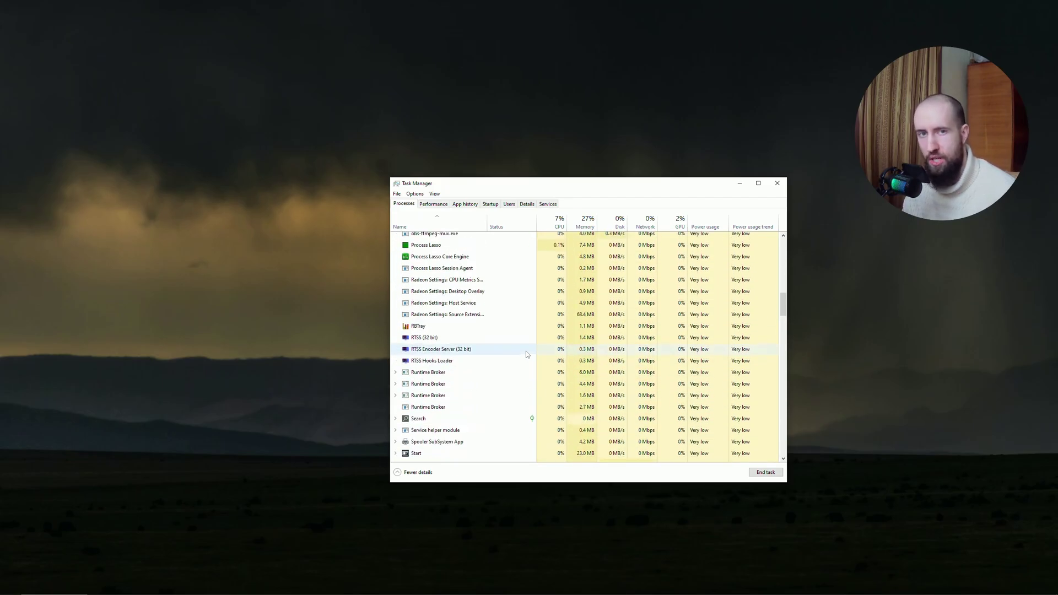
scroll(527, 354, "up", 3)
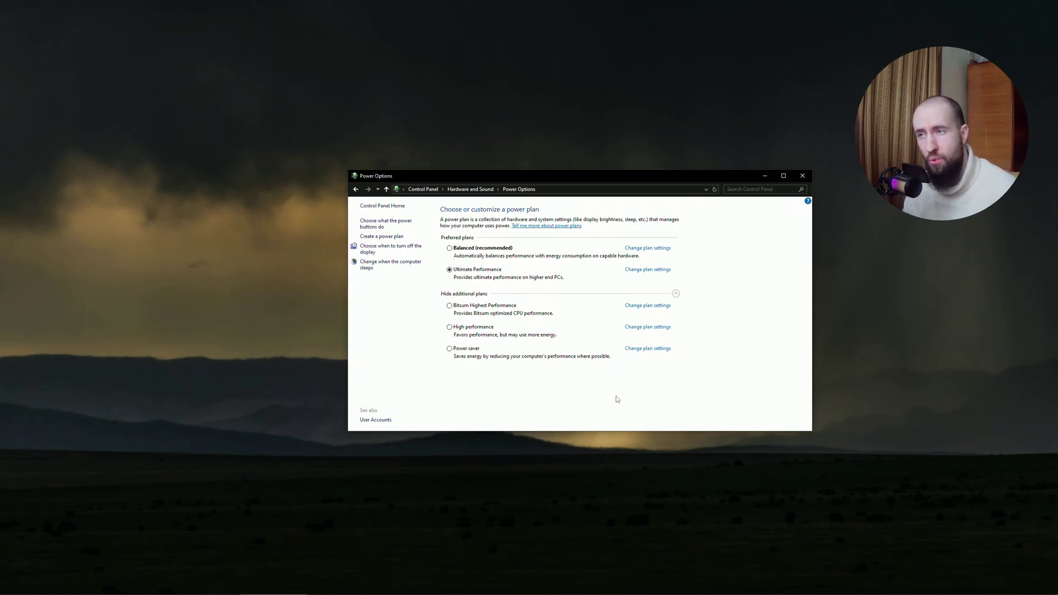
left_click_drag(606, 178, 602, 192)
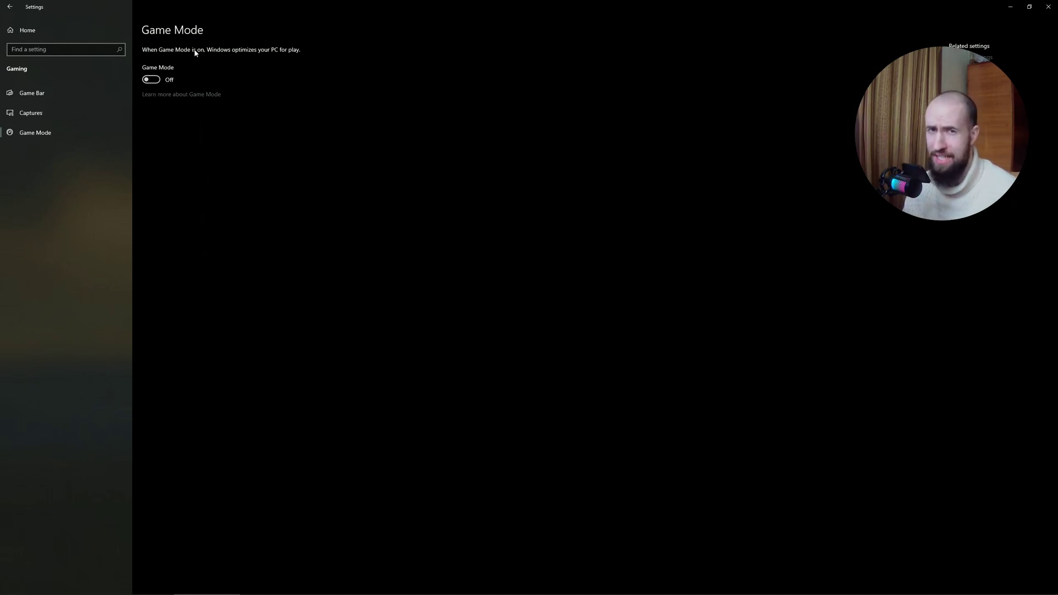
Go back to the Windows Settings home page
left_click(73, 31)
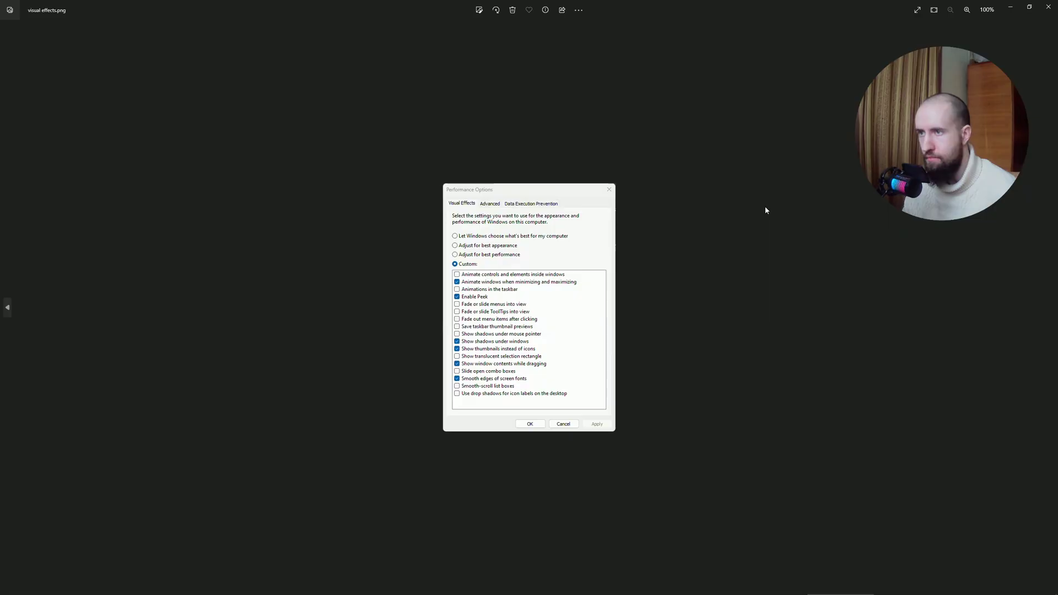
Zoom in and out on the custom visual effects screenshot in Photos
scroll(650, 247, "up", 2)
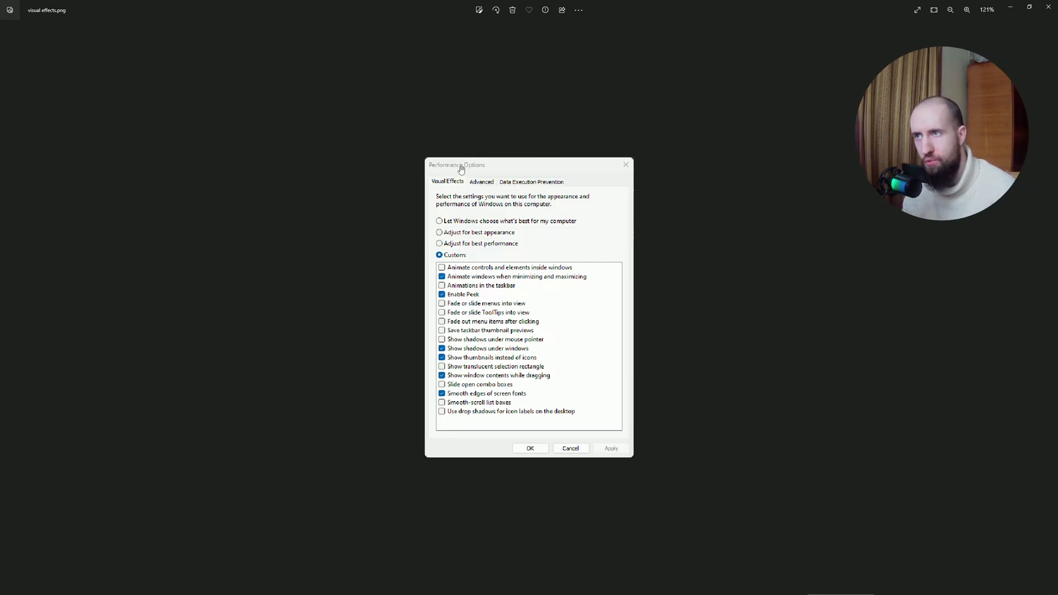
scroll(466, 178, "down", 1)
scroll(465, 199, "up", 1)
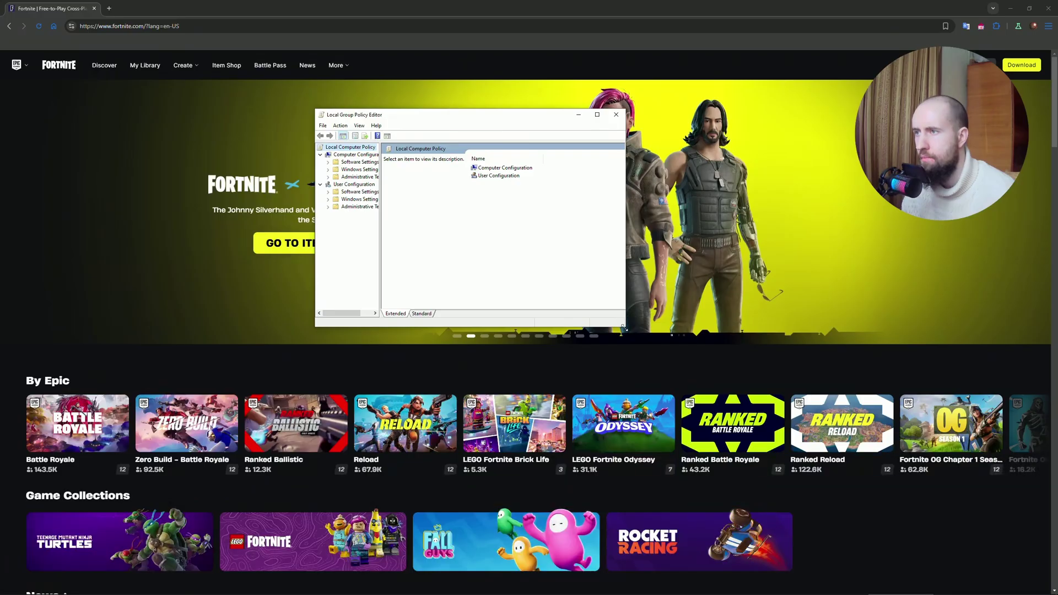
Enlarge the editor, widen the tree, and open Administrative Templates > Windows Components > App Privacy
left_click_drag(624, 328, 768, 424)
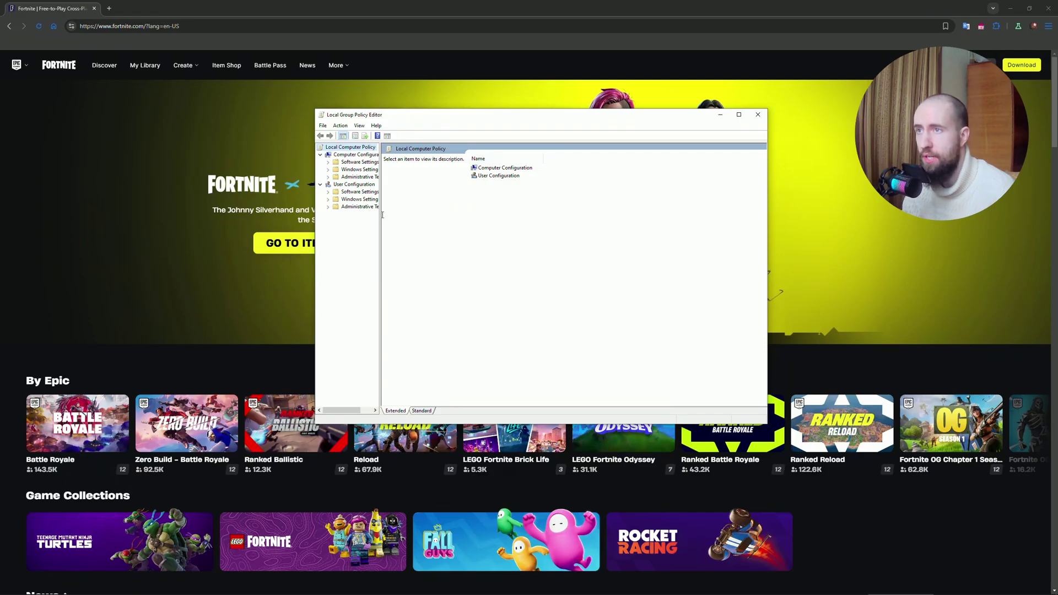
left_click_drag(380, 218, 448, 221)
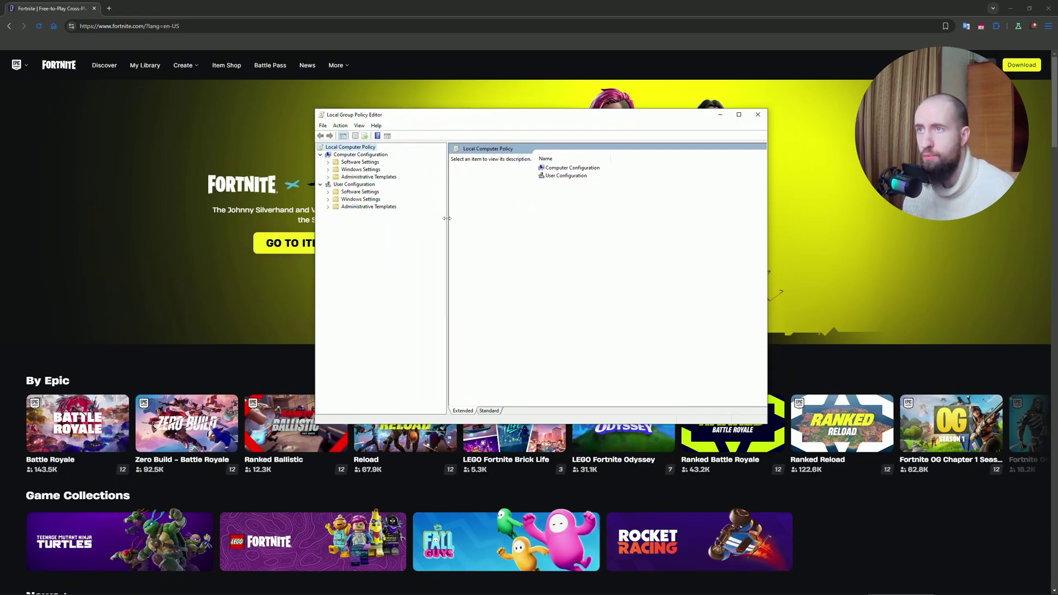
left_click(329, 177)
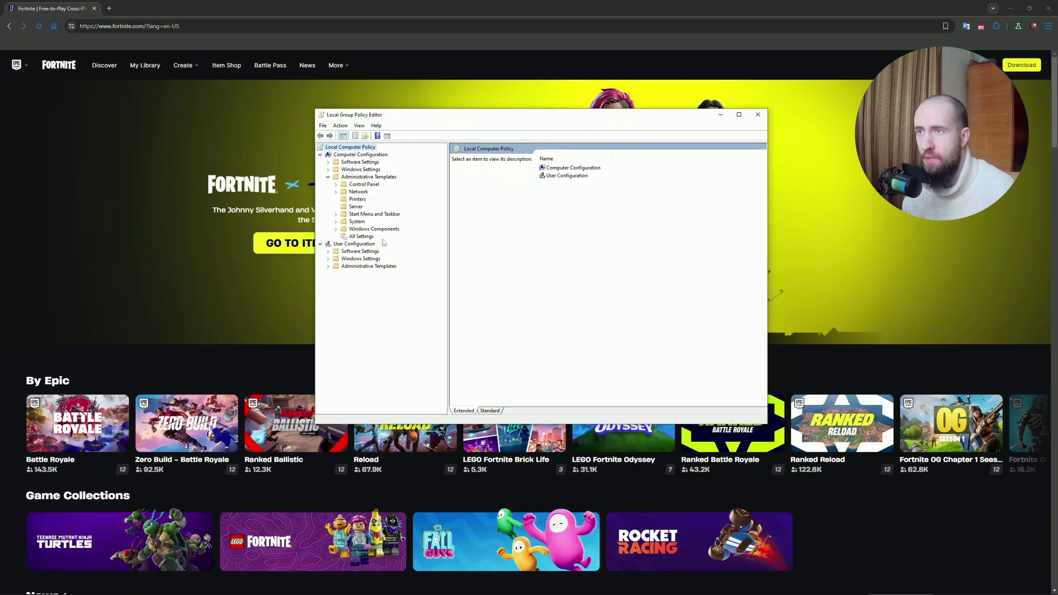
left_click(336, 228)
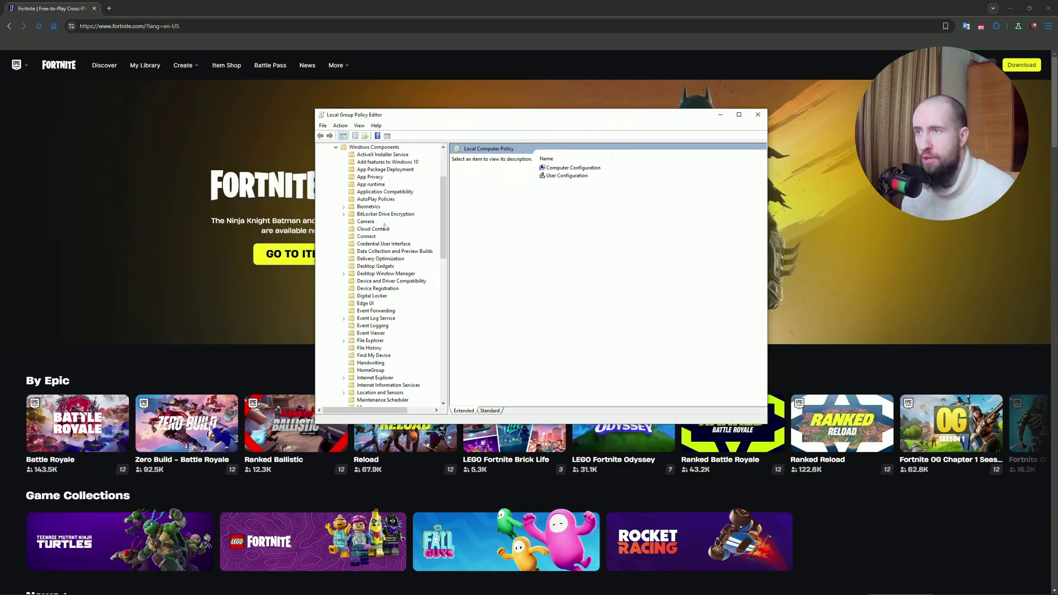
left_click(370, 177)
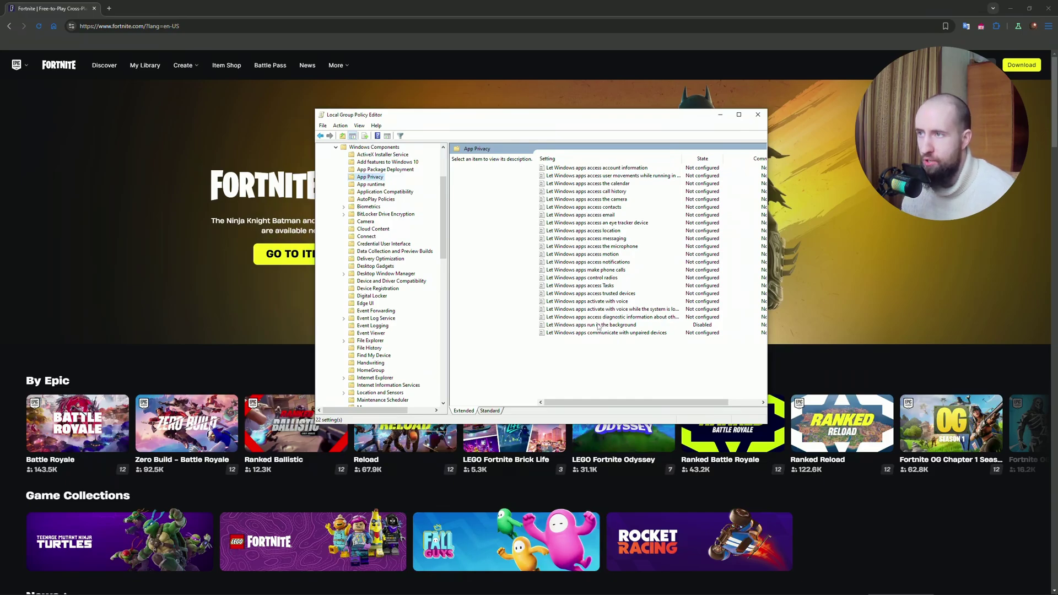
Verify 'Let Windows apps run in the background' is Disabled, then close the dialog and editor
double_click(616, 325)
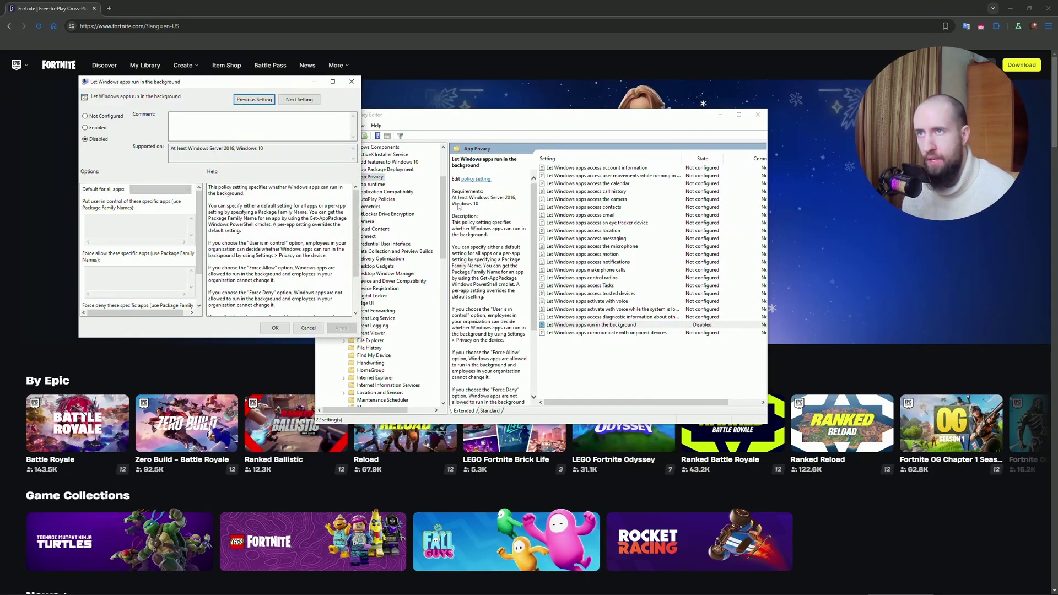
left_click_drag(271, 83, 567, 158)
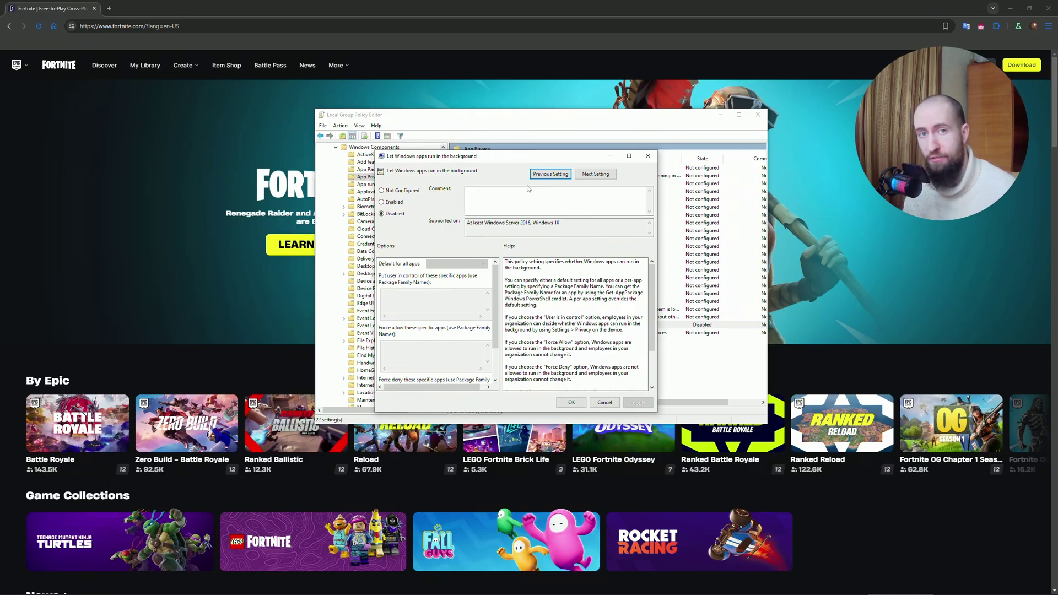
left_click_drag(573, 158, 448, 200)
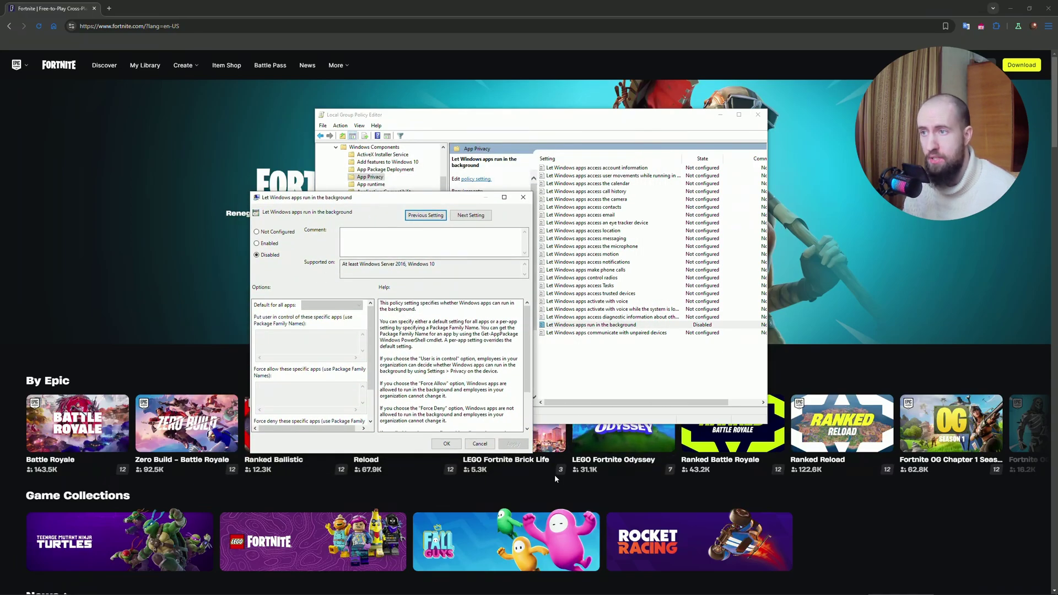
key("Escape")
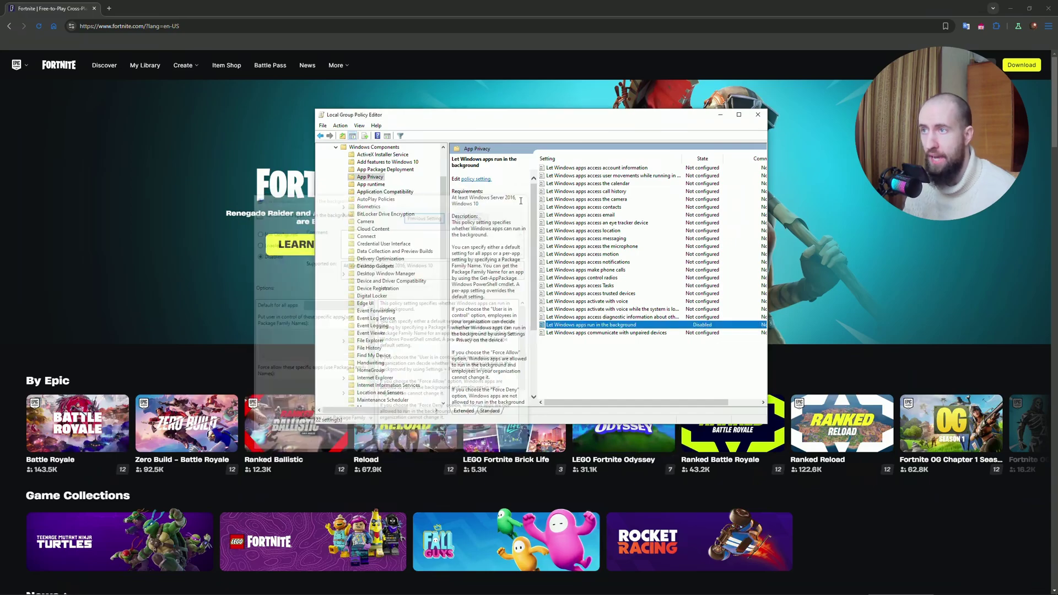
key("alt+F4")
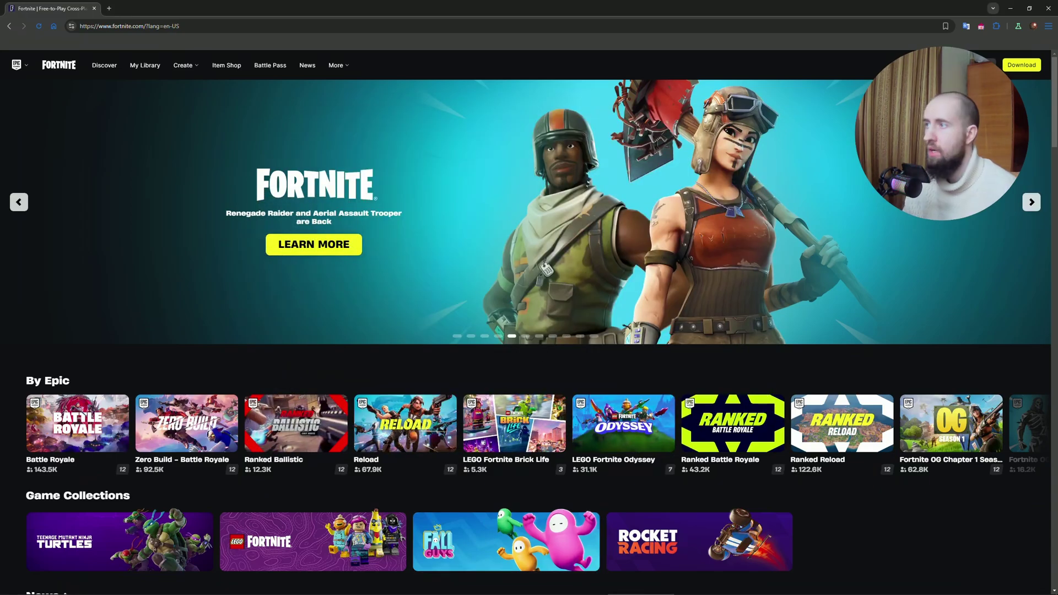